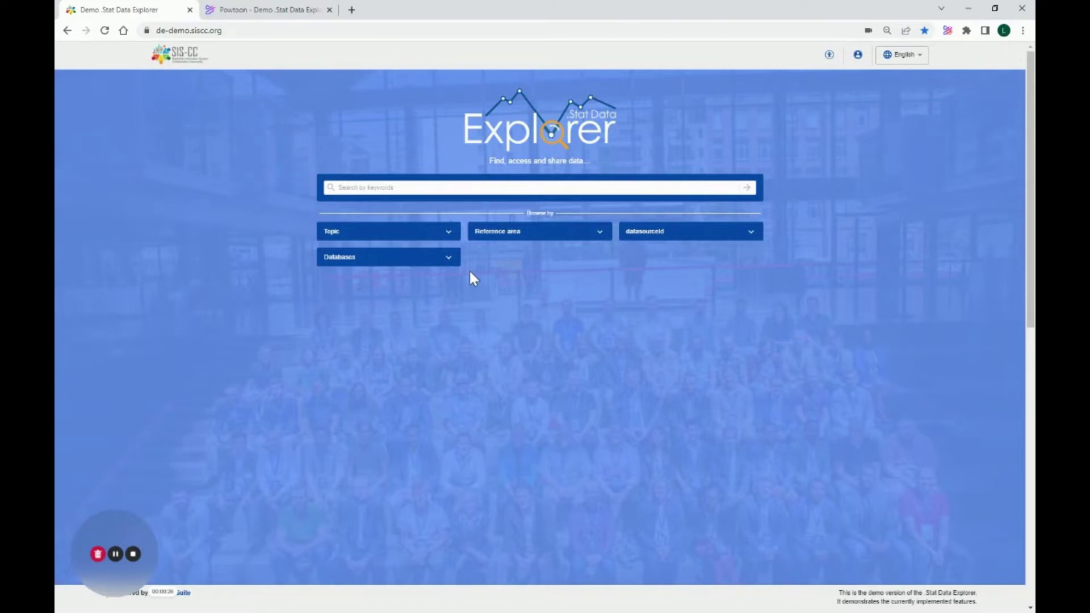
# - Open the Emissions of air pollutants dataset from the Environment topic and show the chart types
pyautogui.click(445, 237)
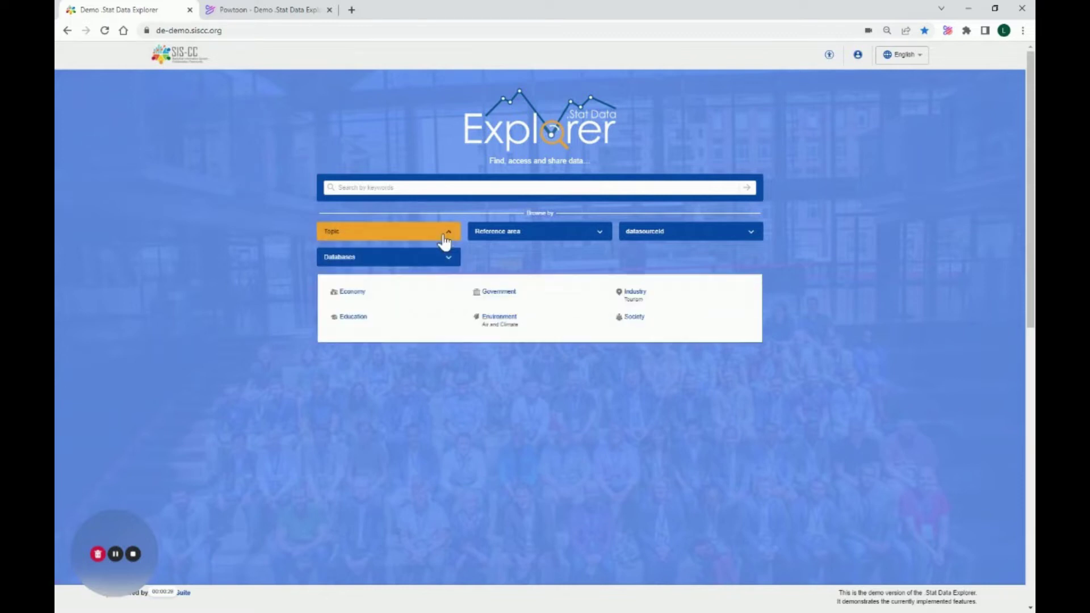
pyautogui.click(488, 331)
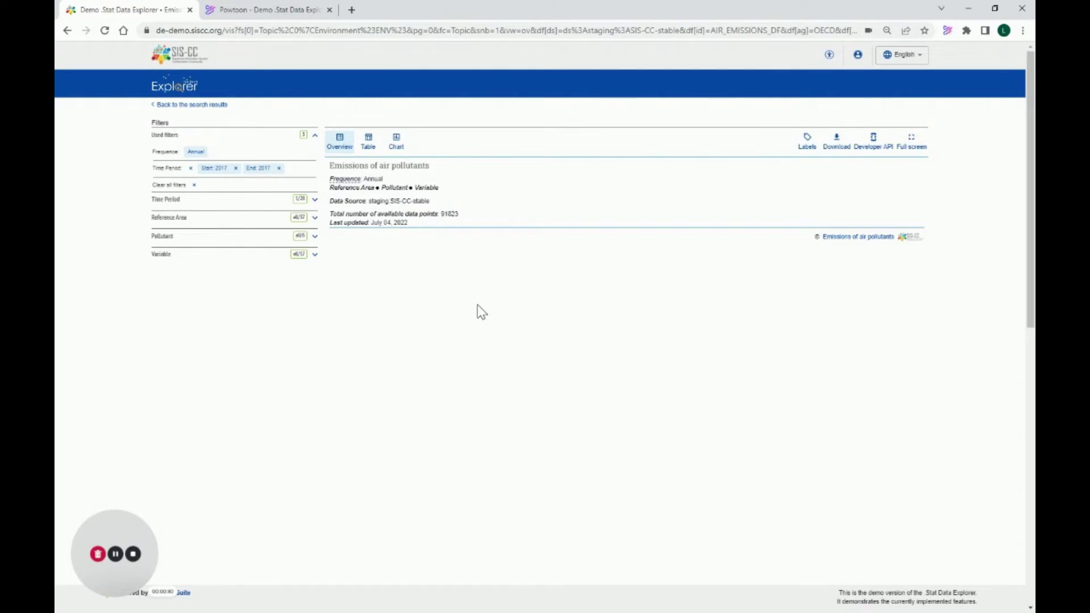
pyautogui.click(400, 146)
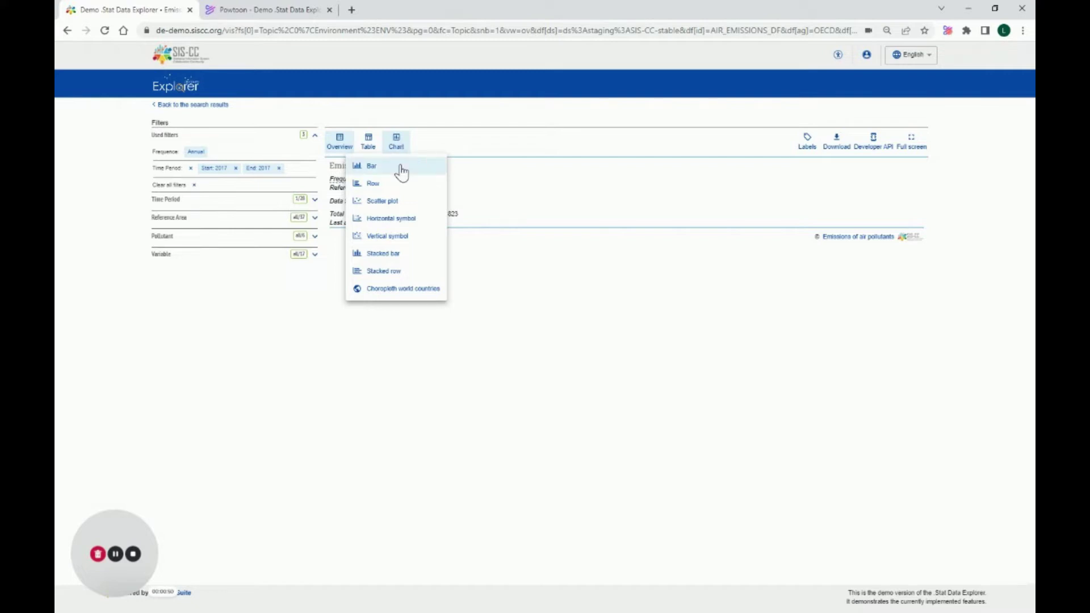
# - Display the data as a bar chart with start and end year both 2017
pyautogui.click(401, 168)
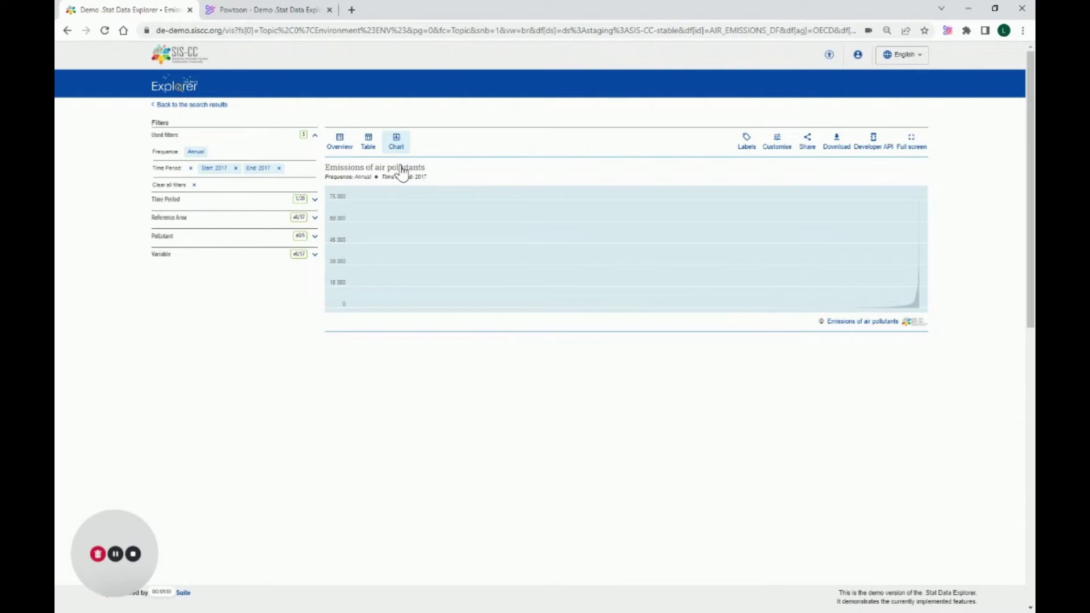
pyautogui.click(314, 201)
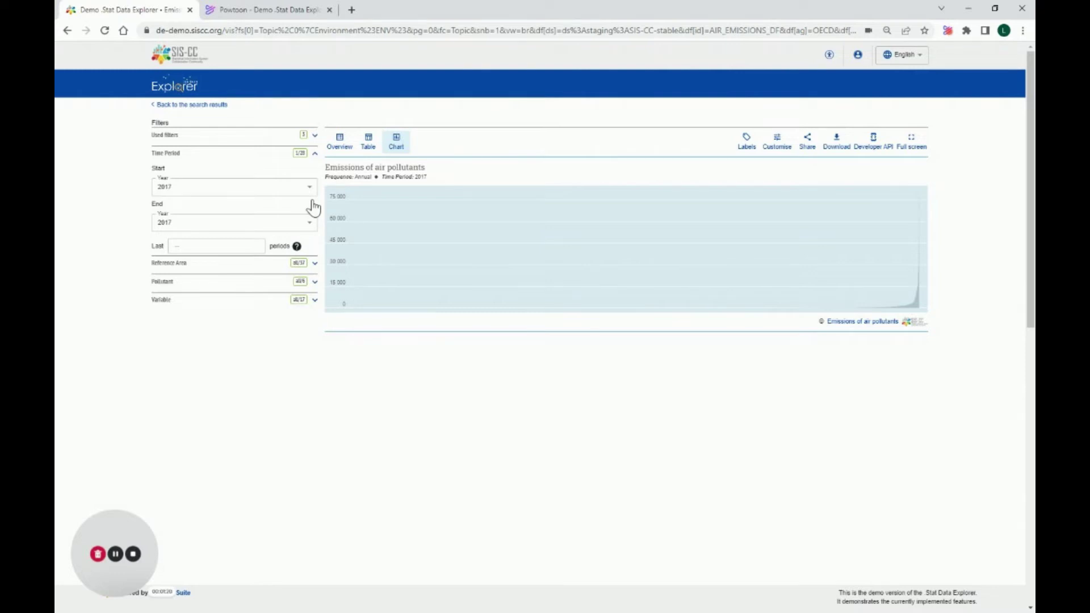
pyautogui.click(307, 189)
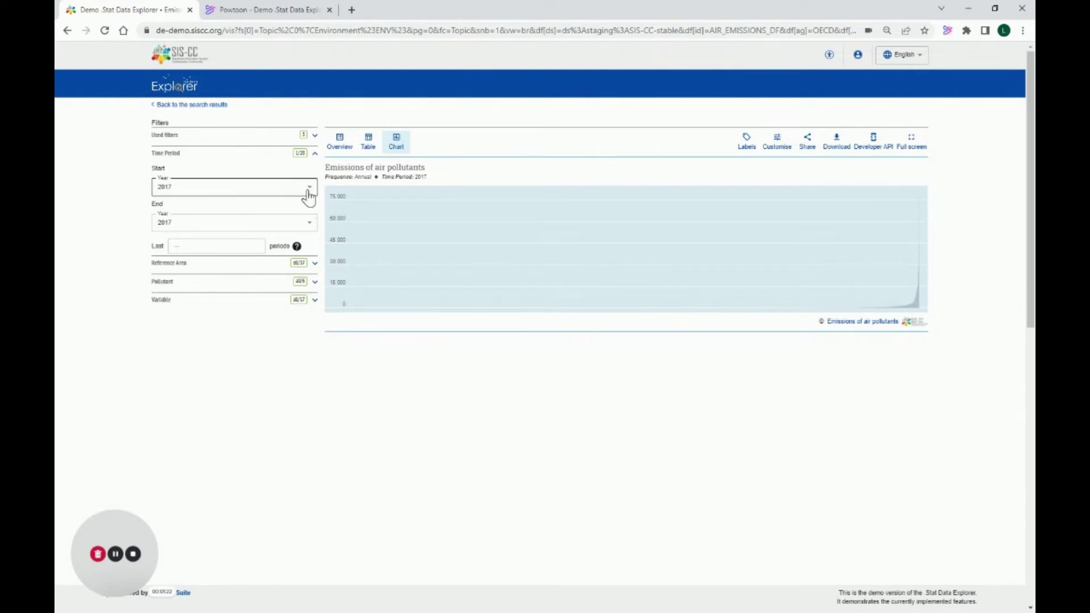
pyautogui.click(309, 191)
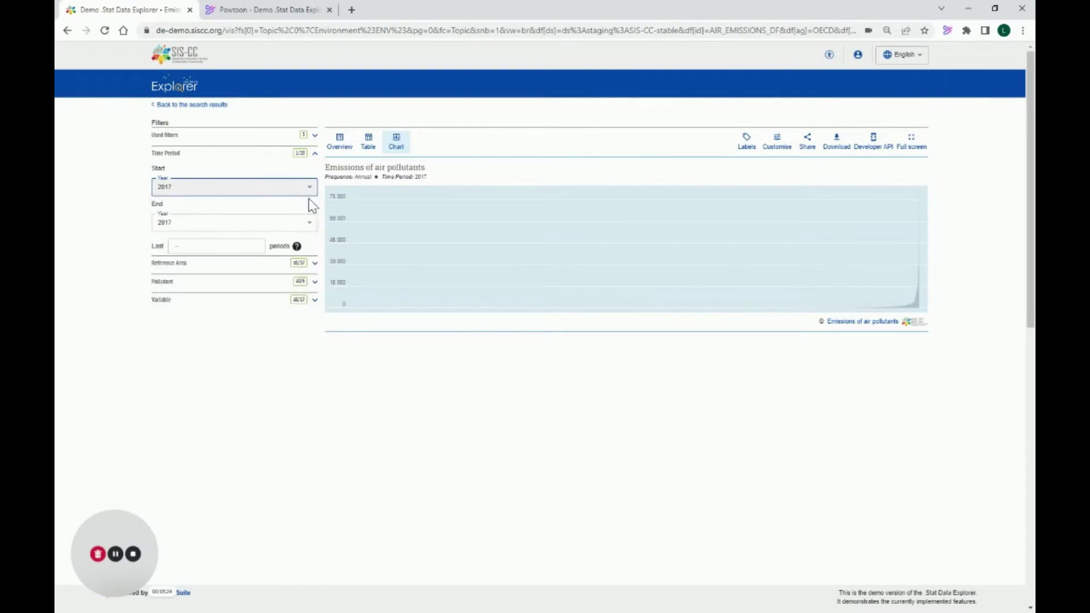
pyautogui.click(310, 225)
pyautogui.click(312, 227)
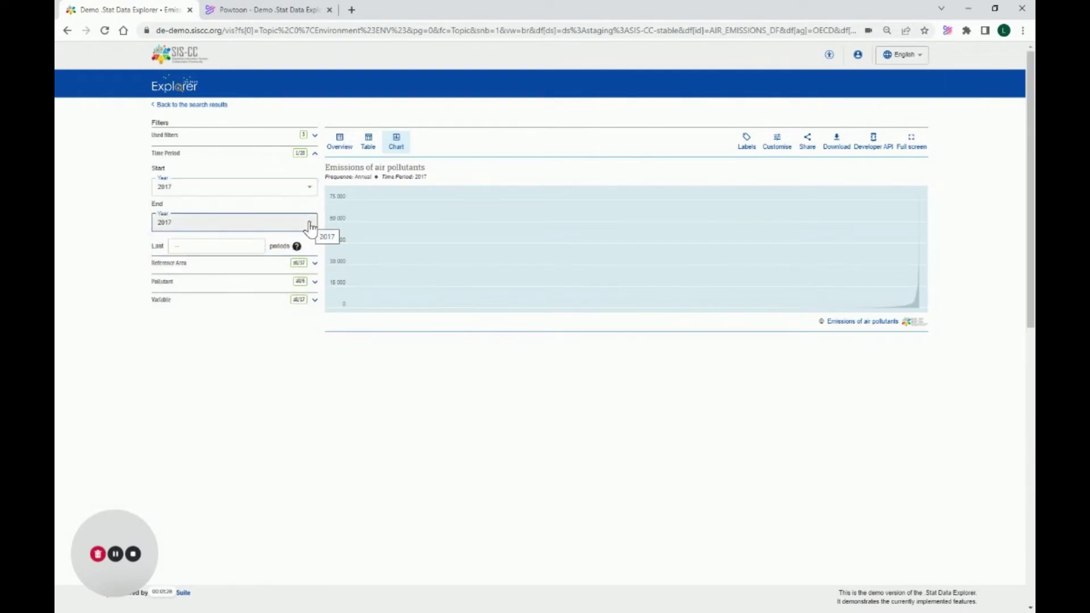
pyautogui.click(314, 284)
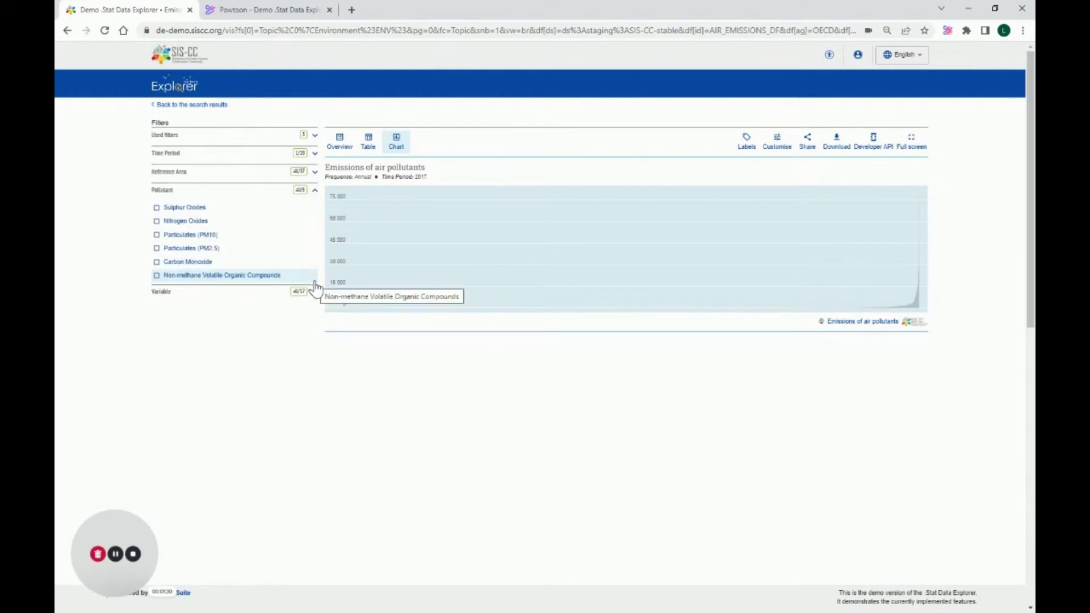
# - Filter to Sulphur Oxides and Total emissions per capita under Total emission intensities
pyautogui.click(157, 208)
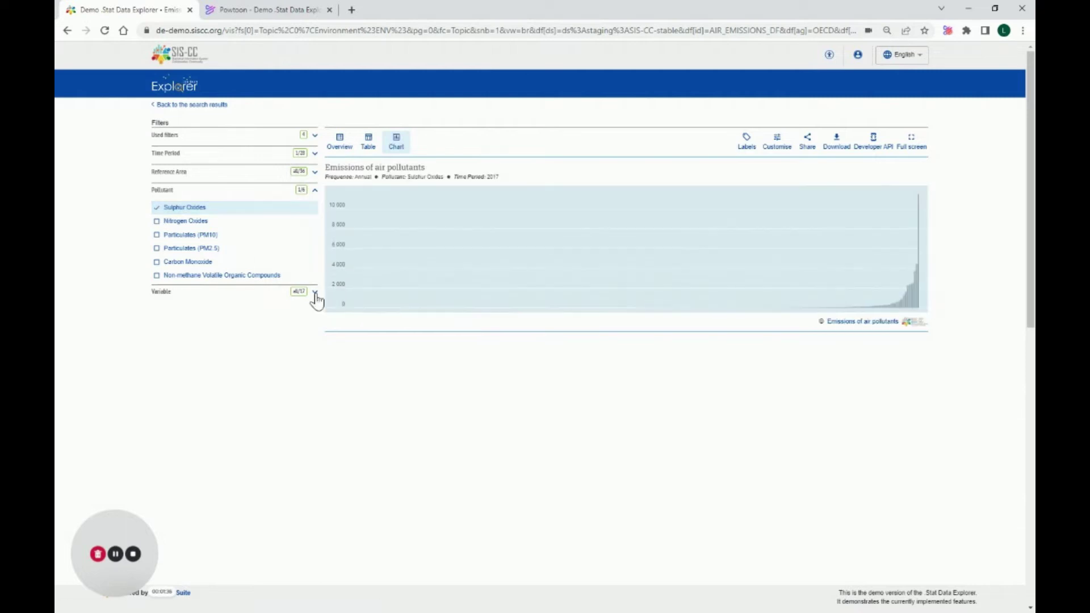
pyautogui.click(315, 293)
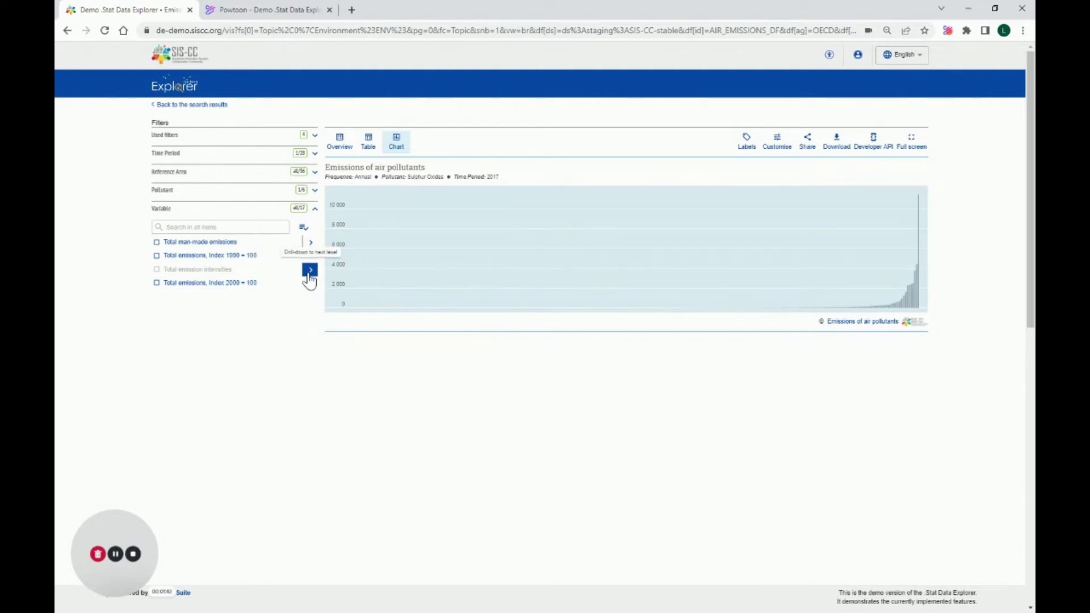
pyautogui.click(309, 271)
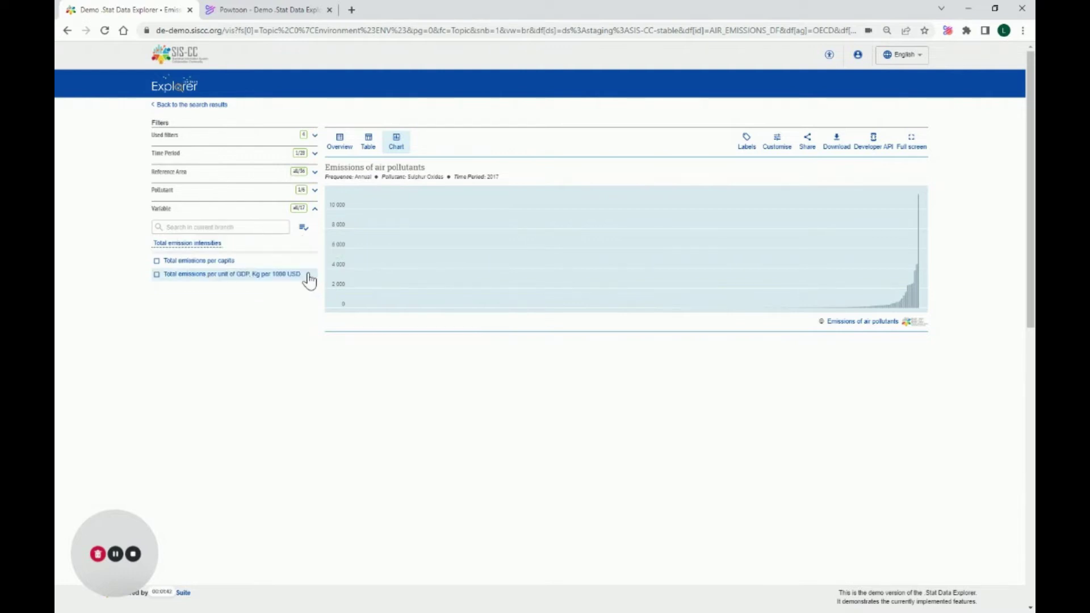
pyautogui.click(162, 264)
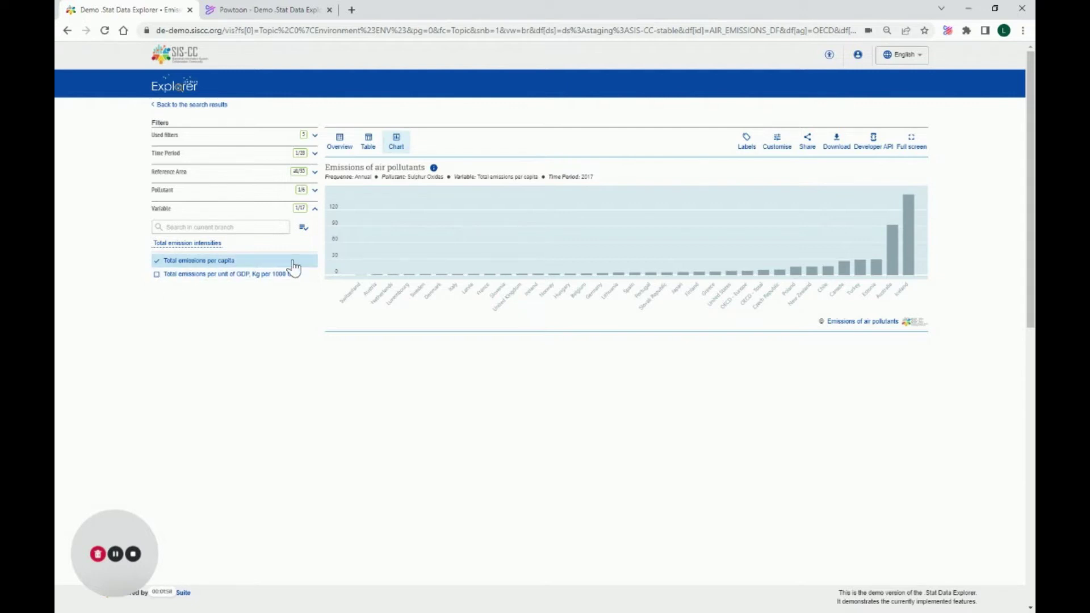
# - Highlight Iceland, Australia, Estonia and Turkey in the chart's emphasis settings
pyautogui.click(777, 144)
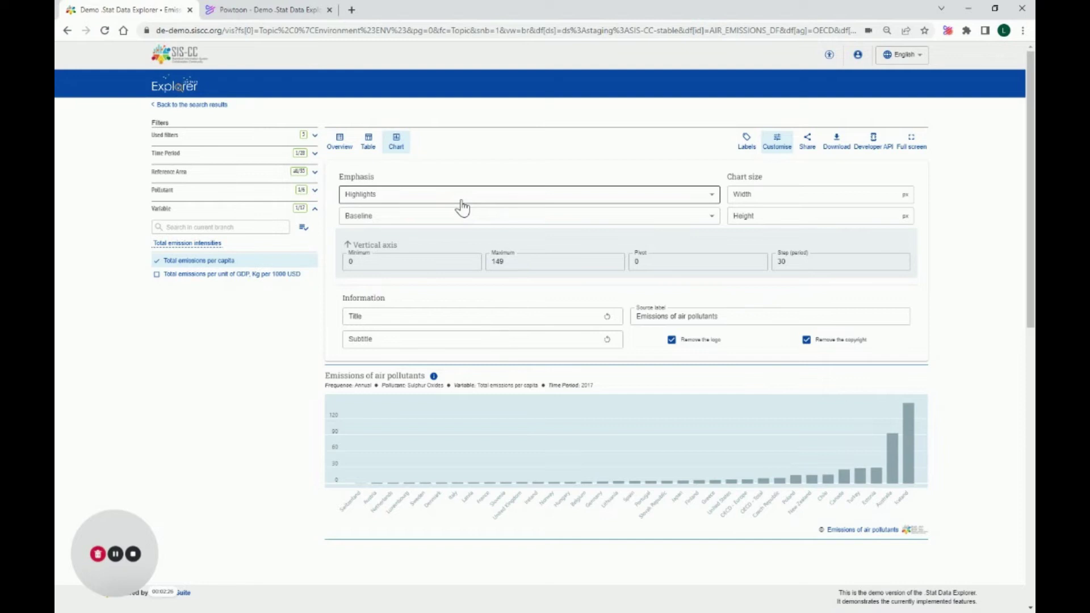
pyautogui.click(462, 195)
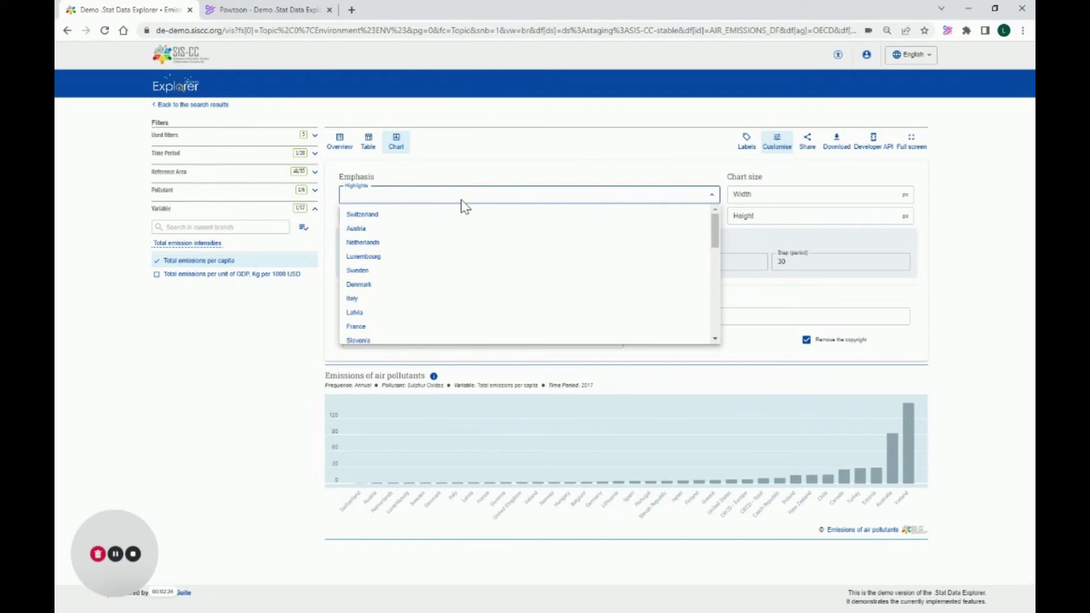
pyautogui.scroll(-6, 458, 260)
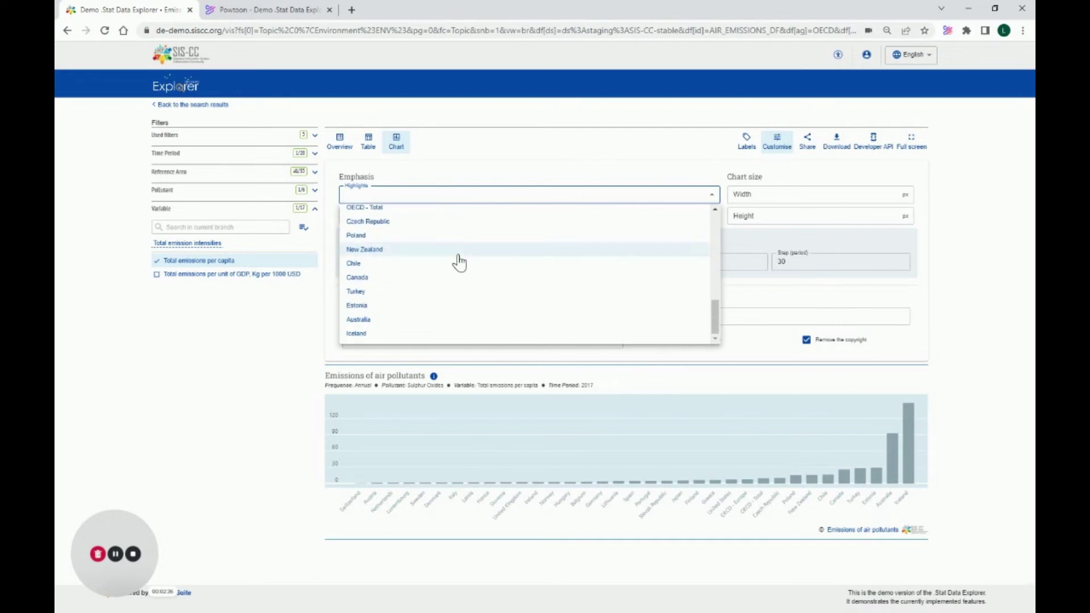
pyautogui.click(417, 333)
pyautogui.click(417, 319)
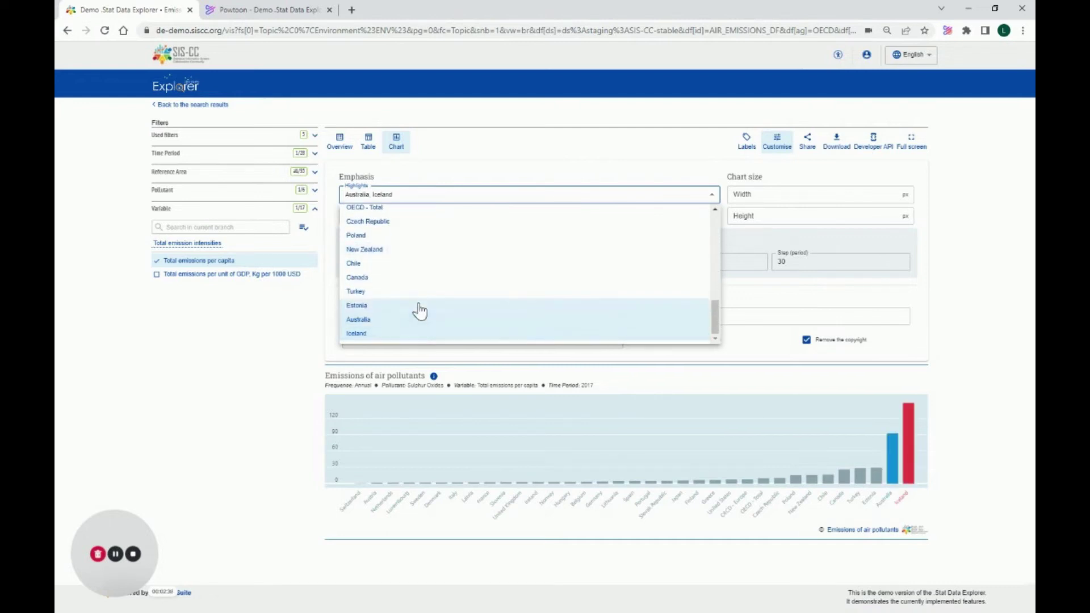
pyautogui.click(419, 306)
pyautogui.click(419, 293)
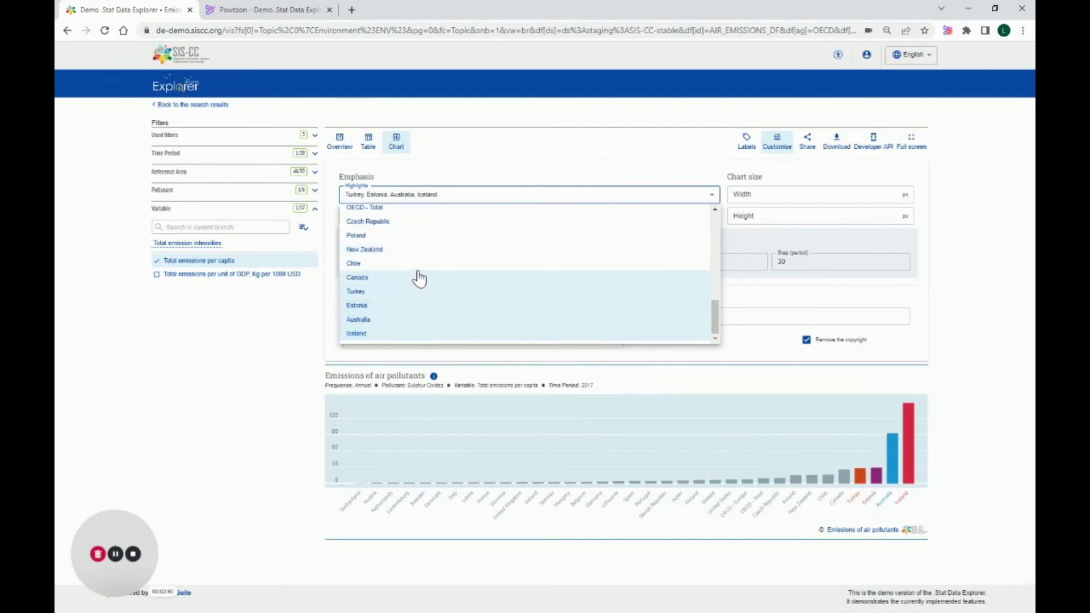
pyautogui.click(517, 175)
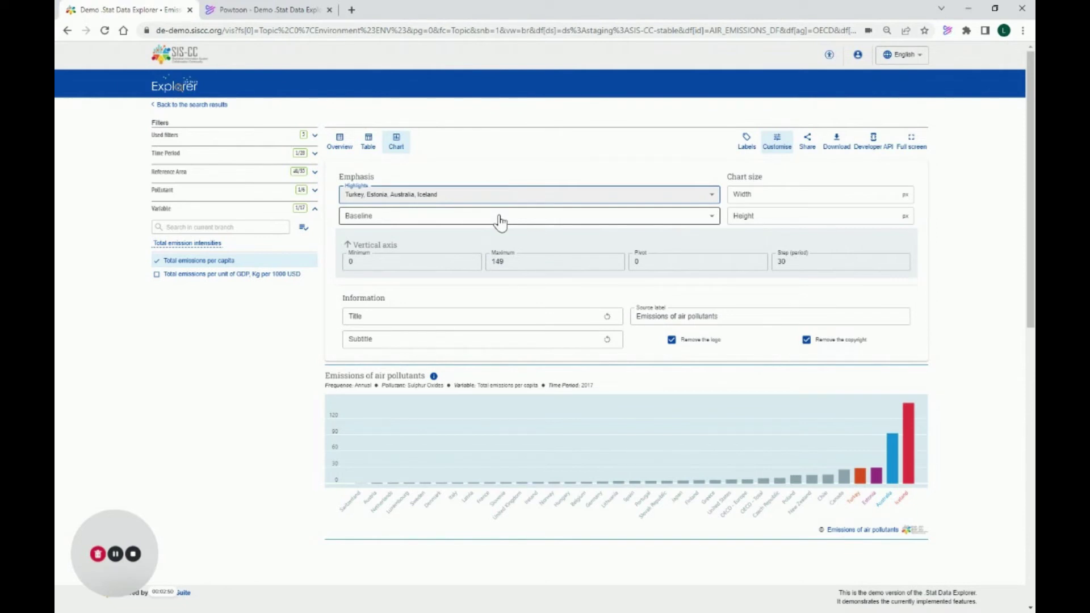
# - Set OECD - Total as the chart's baseline
pyautogui.click(500, 223)
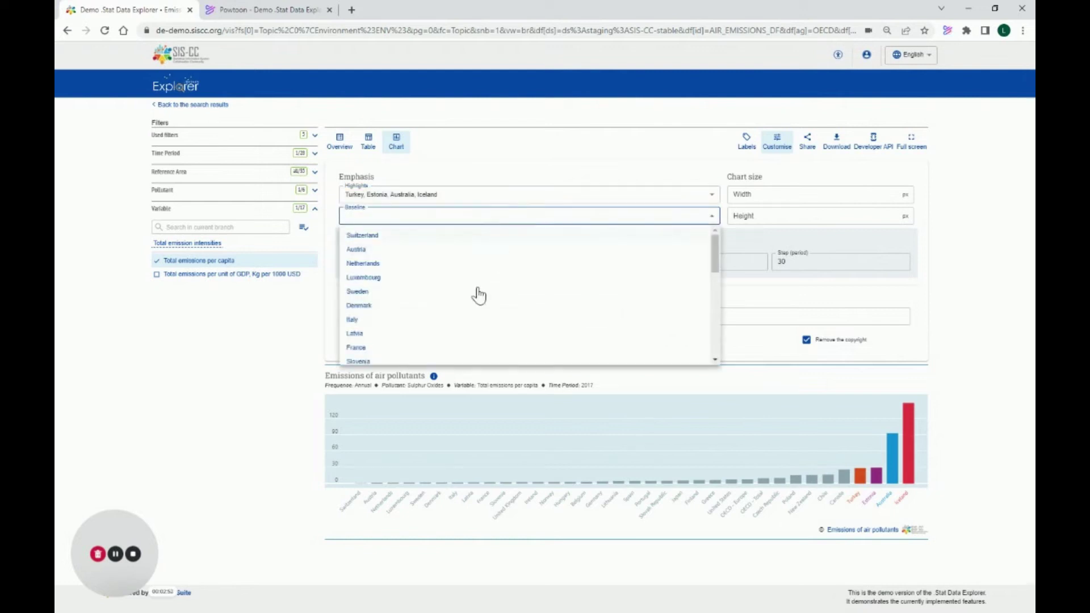
pyautogui.scroll(-3, 459, 311)
pyautogui.scroll(-4, 459, 310)
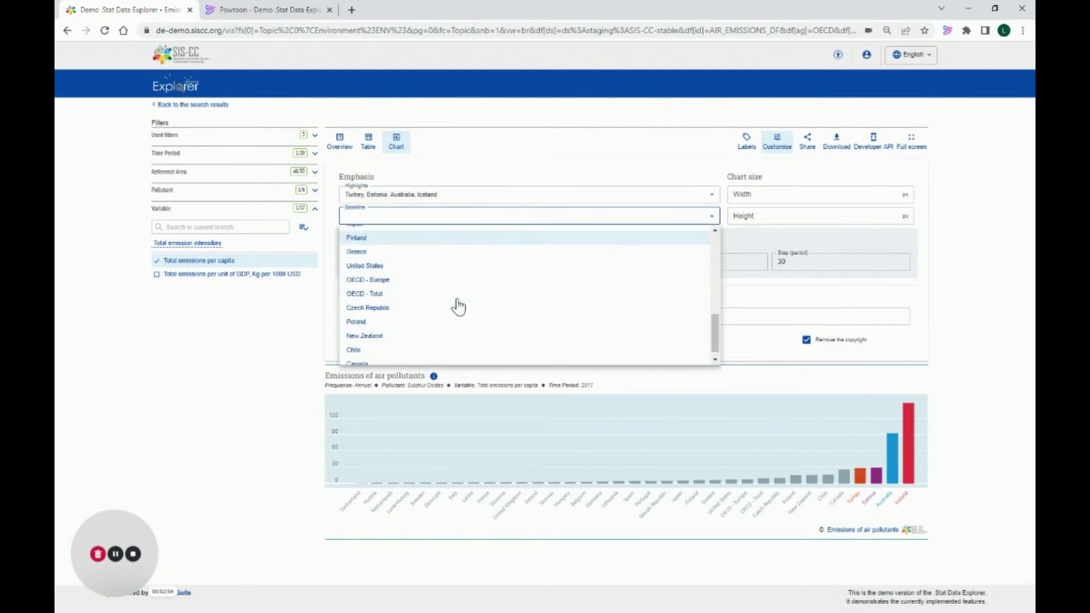
pyautogui.click(456, 302)
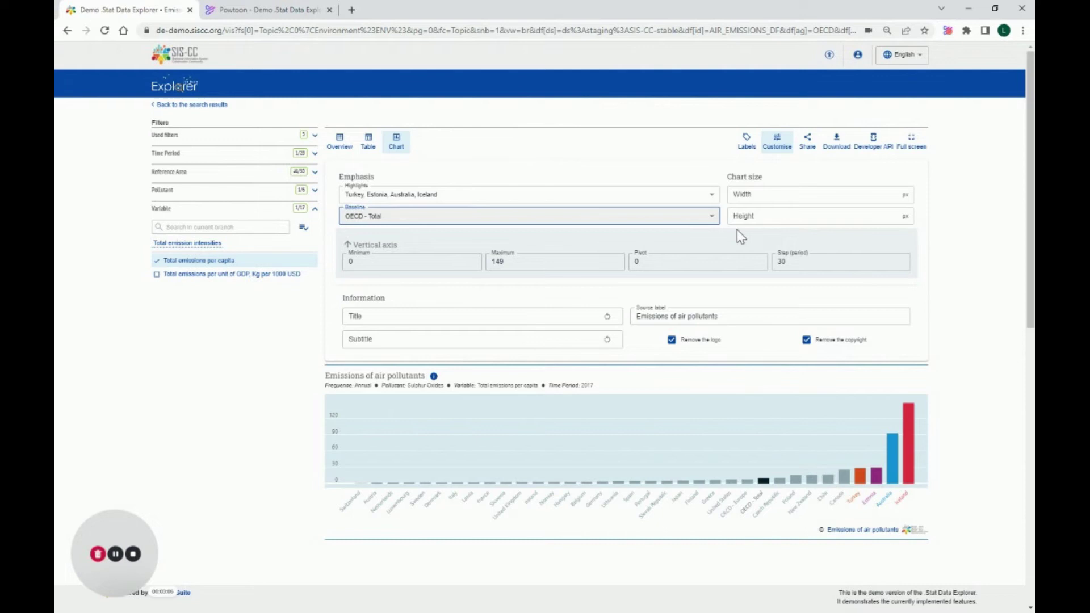
# - Set the chart height to 500 px
pyautogui.click(808, 220)
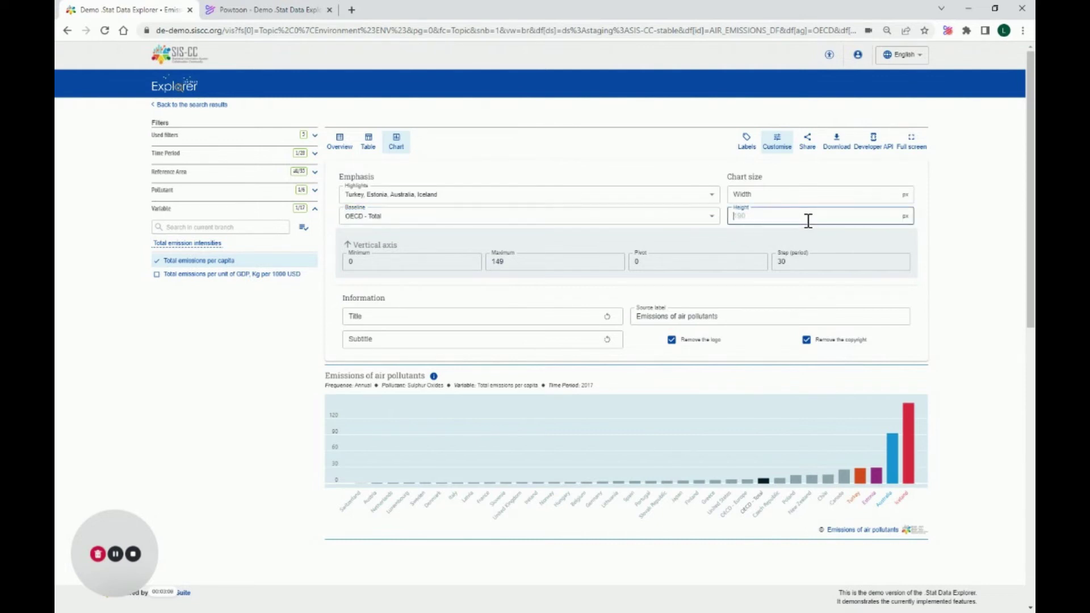
pyautogui.write('500')
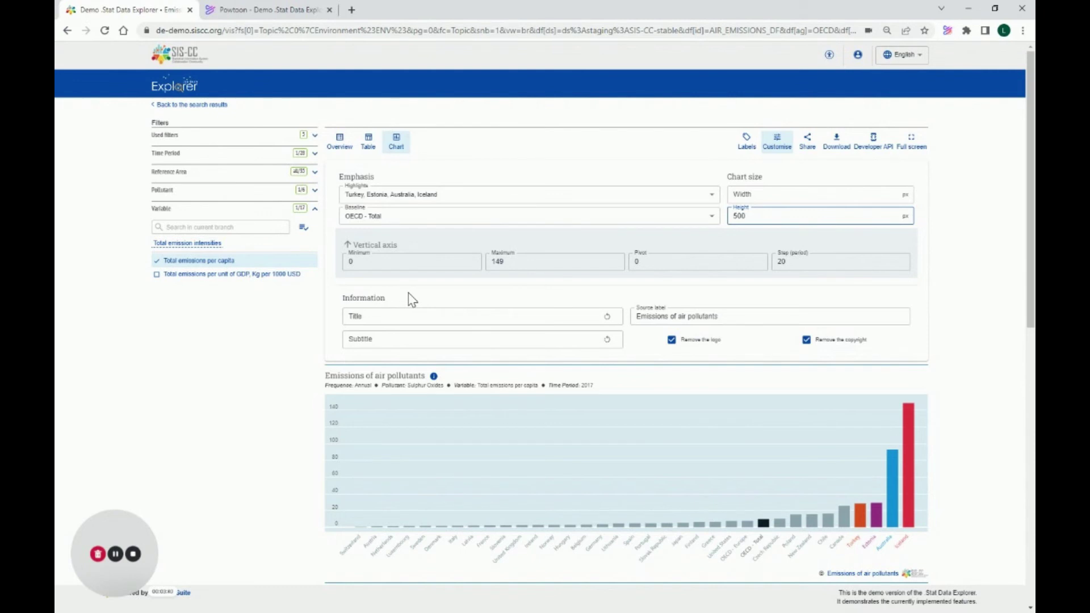
# - Paste the Powtoon presentation link as the chart title
pyautogui.click(391, 311)
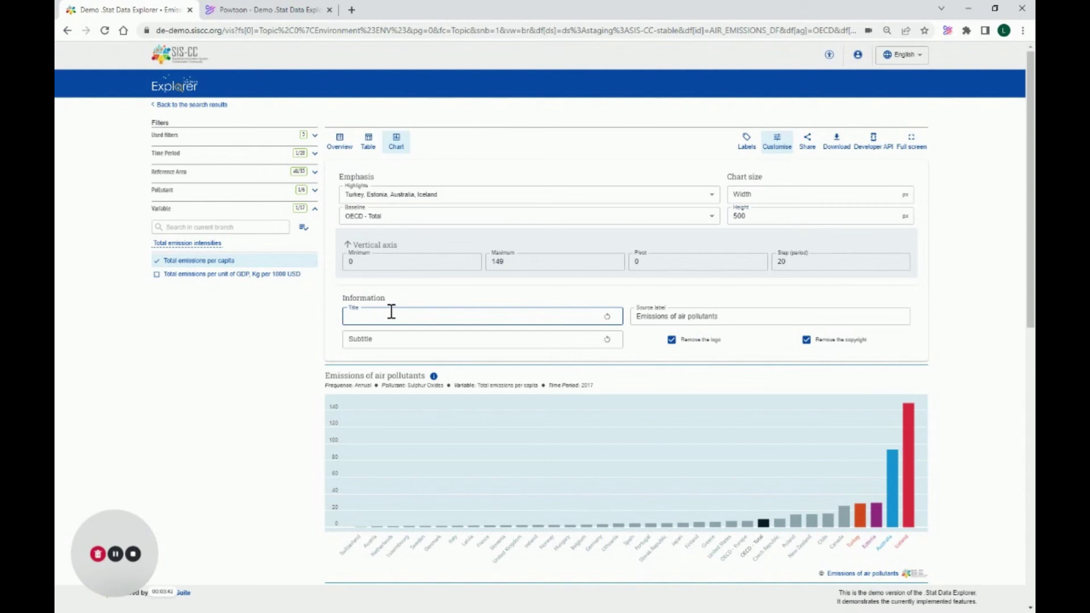
pyautogui.write('https://www.powtoon.com/online-presentation/cEuiCyUSqlp')
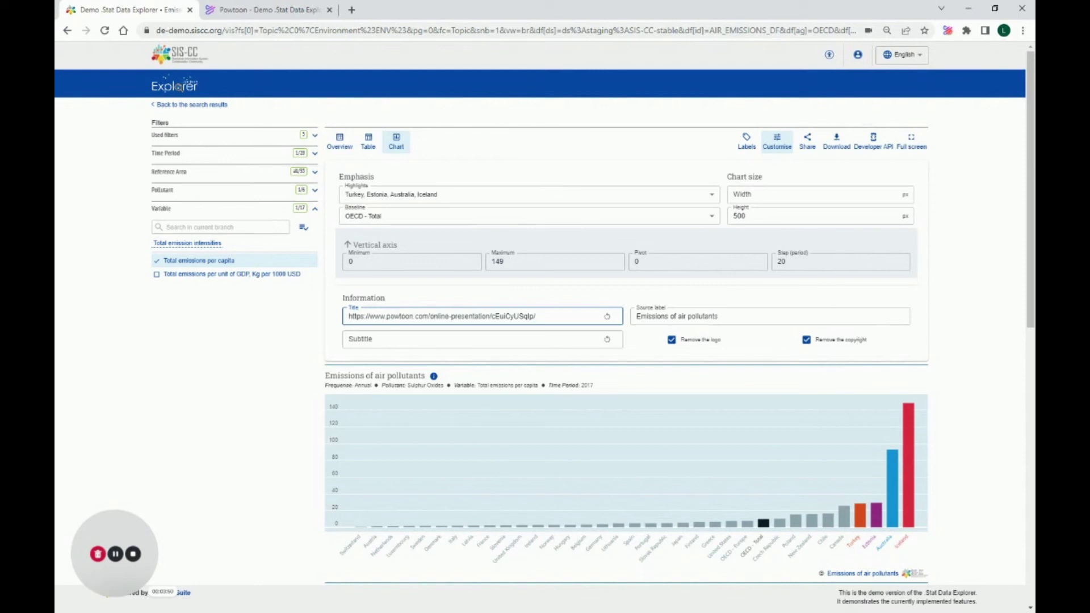
pyautogui.hotkey('alt', 'Tab')
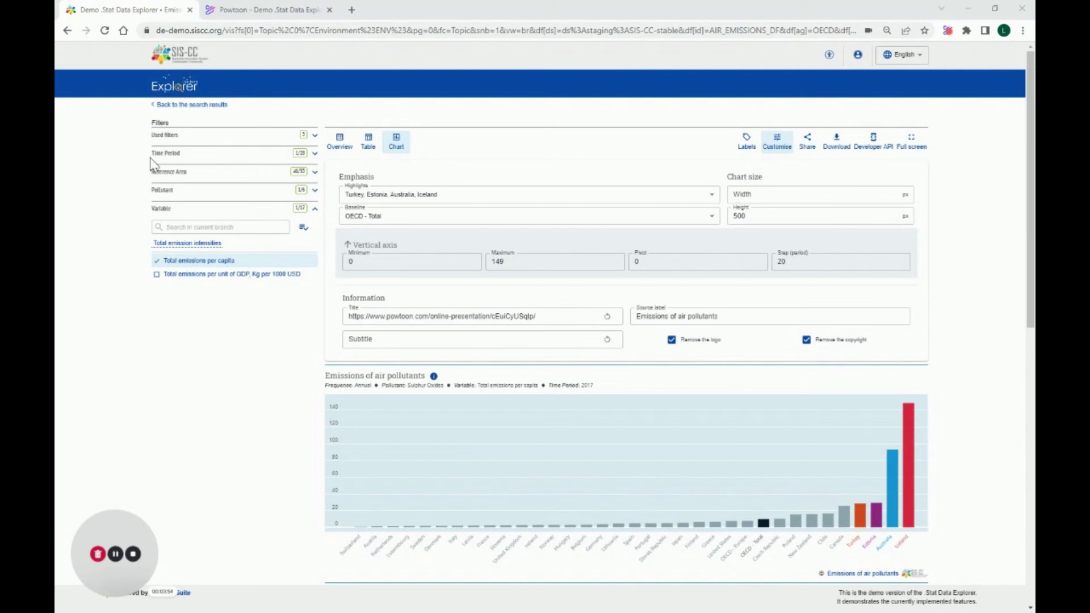
# - Set the chart subtitle to 'Kilograms per capita' using the autofill suggestion
pyautogui.click(379, 344)
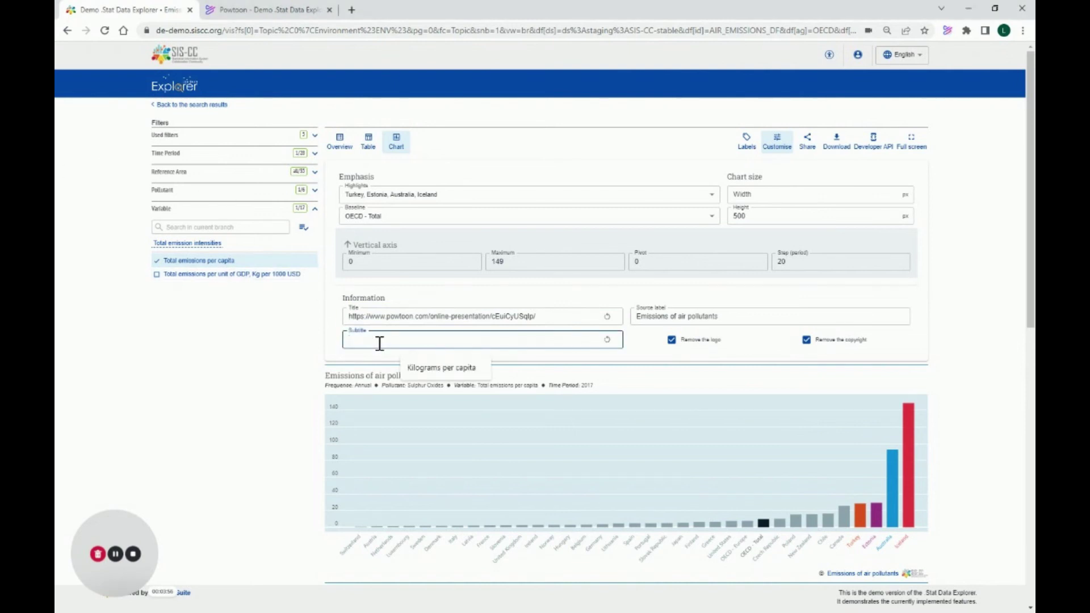
pyautogui.press('Down')
pyautogui.press('Return')
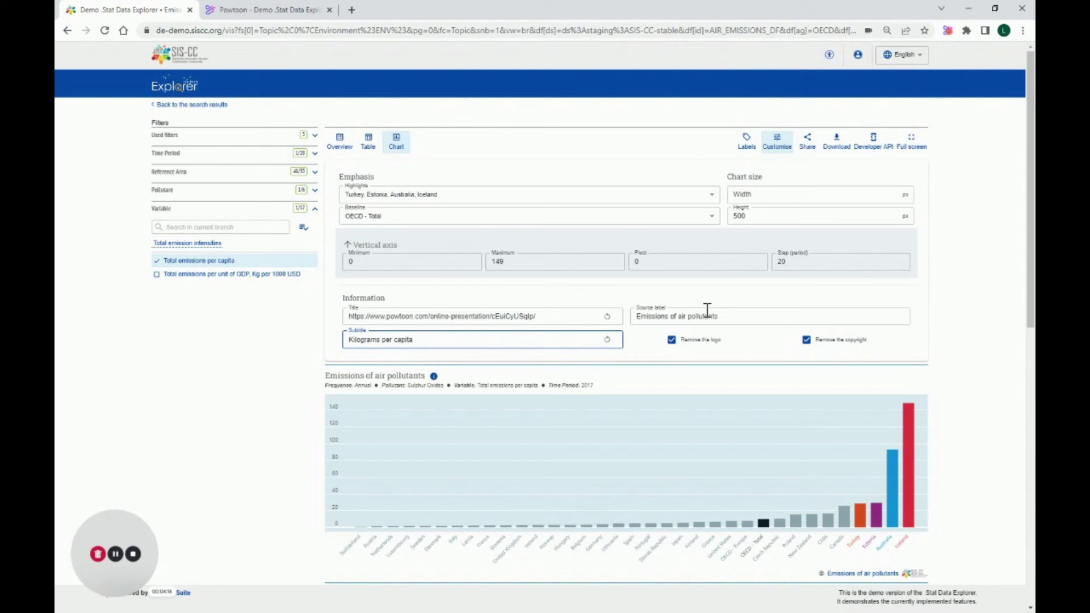
# - Download the chart as a PNG picture and open the downloaded image
pyautogui.click(836, 149)
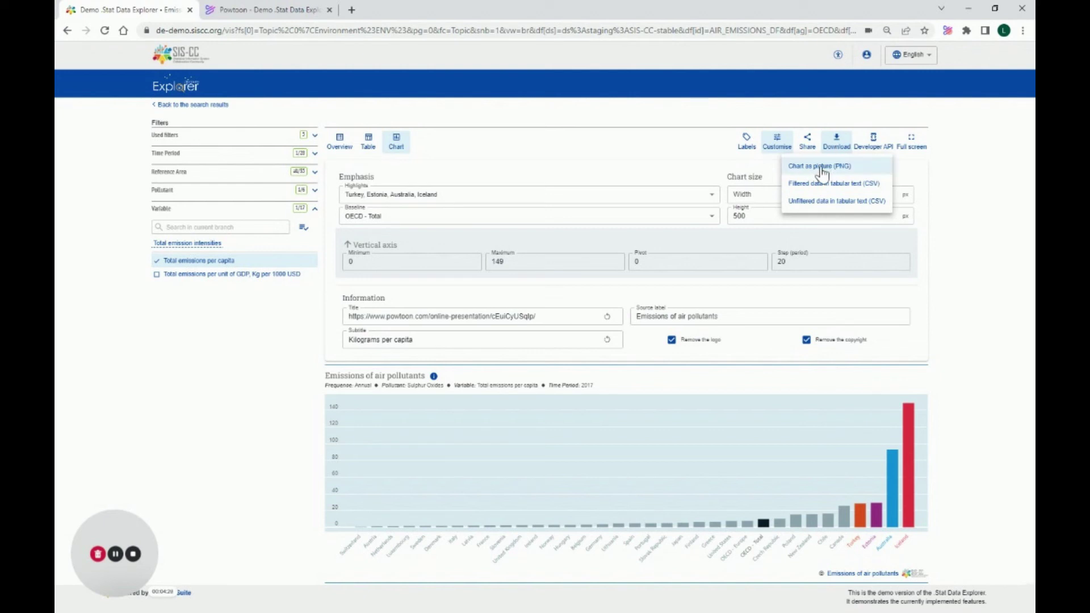
pyautogui.click(822, 170)
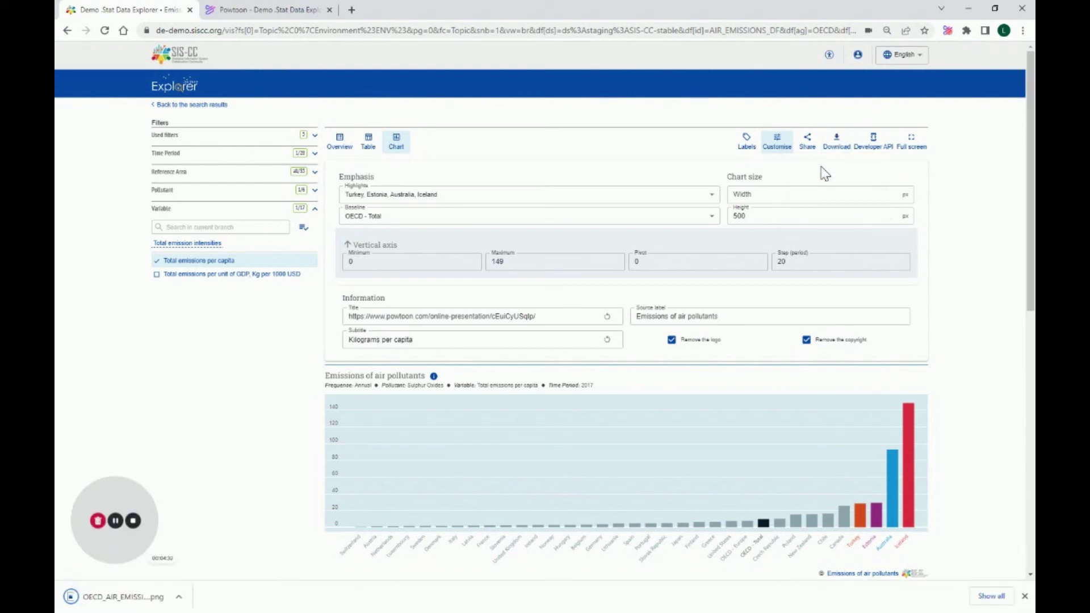
pyautogui.click(85, 596)
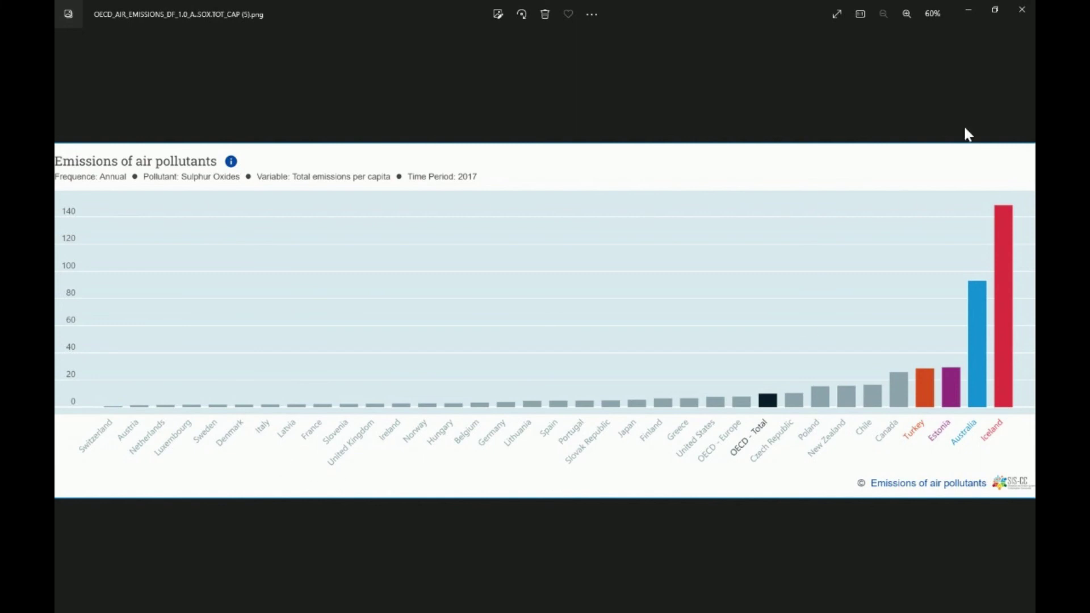
# - Close the image viewer and request a share URL and embed code for a chart snapshot
pyautogui.click(1022, 9)
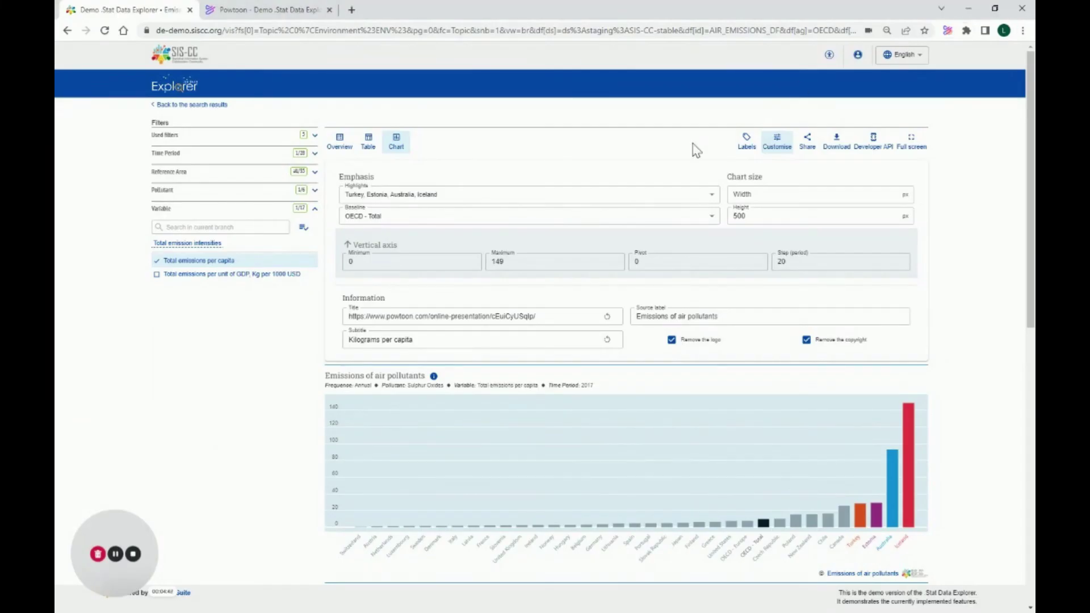
pyautogui.click(809, 143)
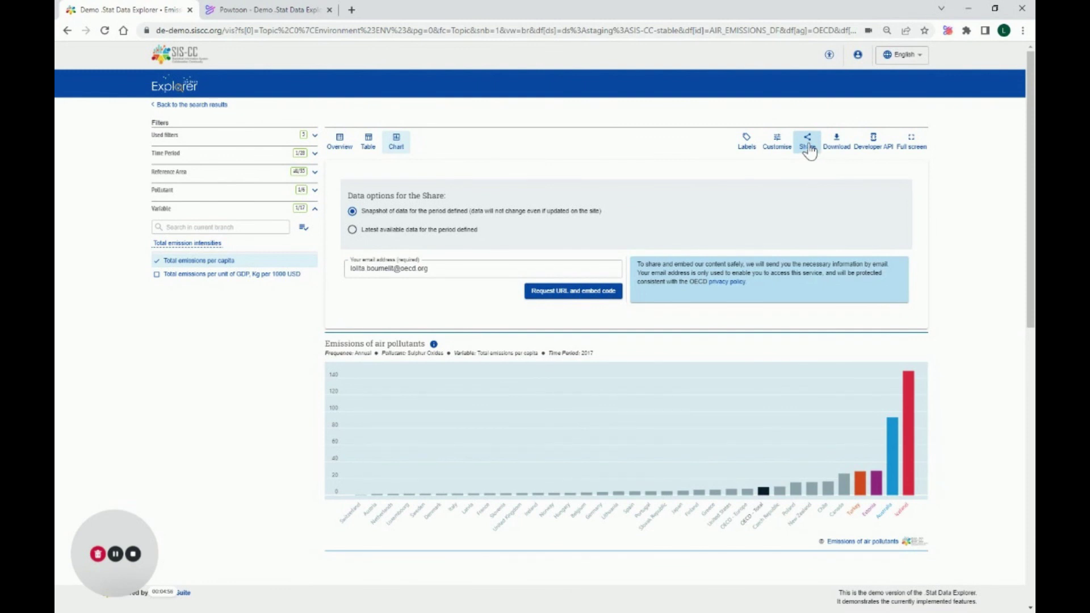
pyautogui.click(589, 297)
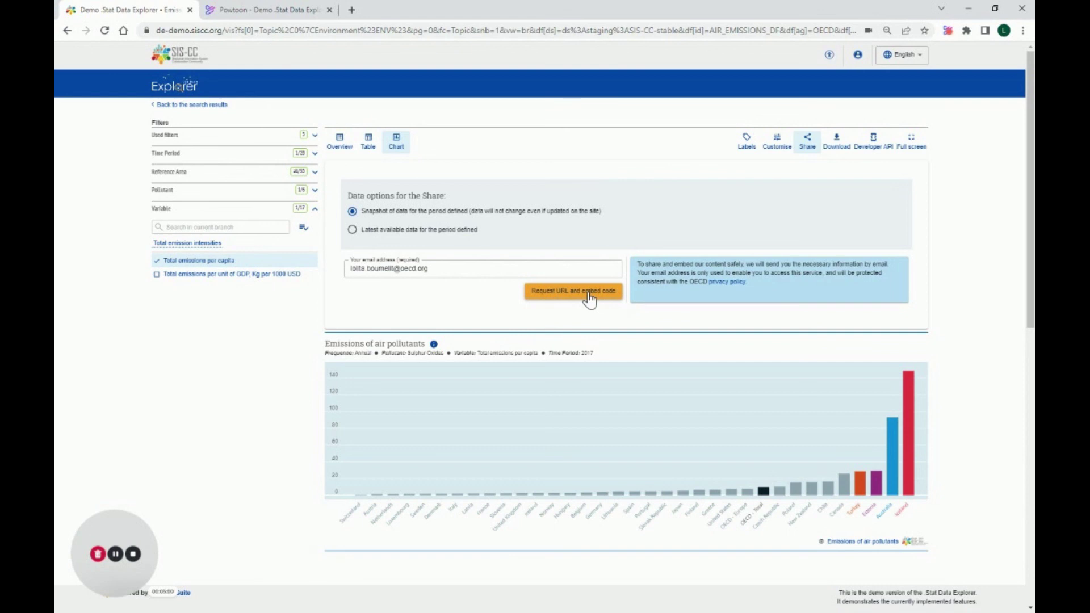
pyautogui.click(589, 296)
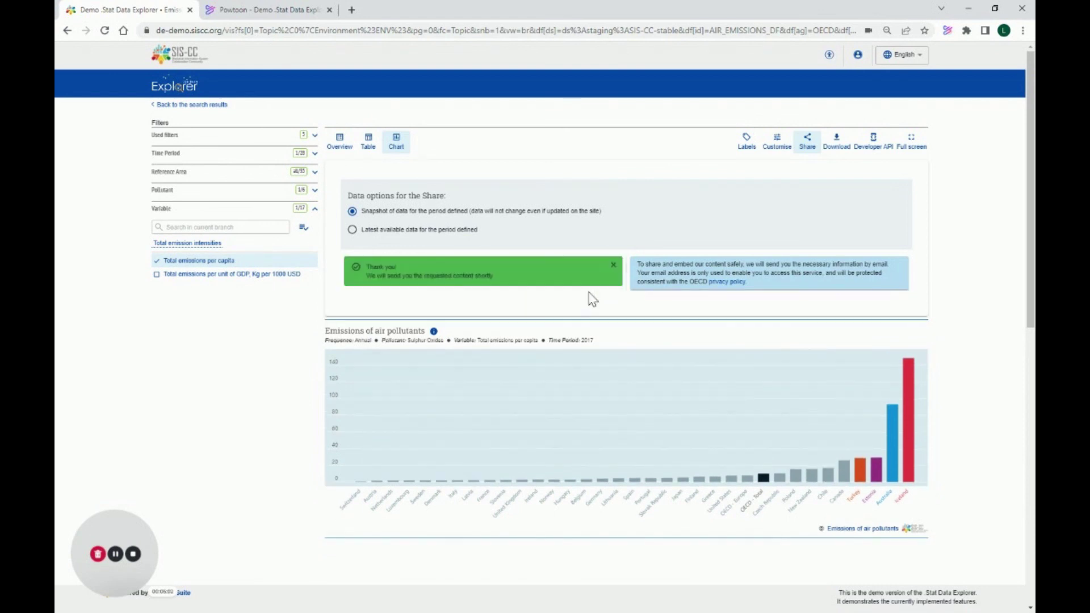